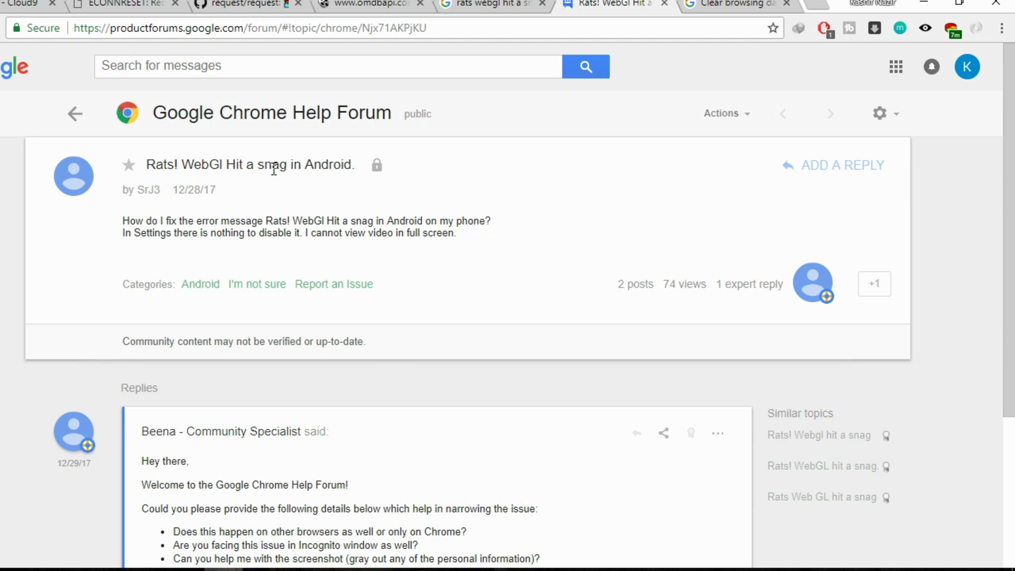
scroll(394, 393, "down", 2)
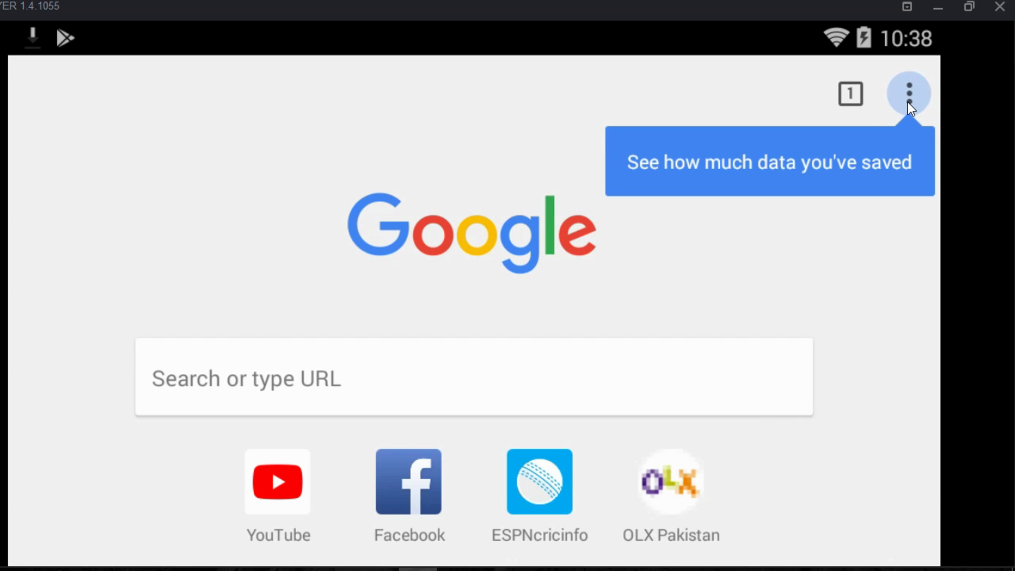
Go to Chrome's Settings through the three-dot menu
left_click(909, 102)
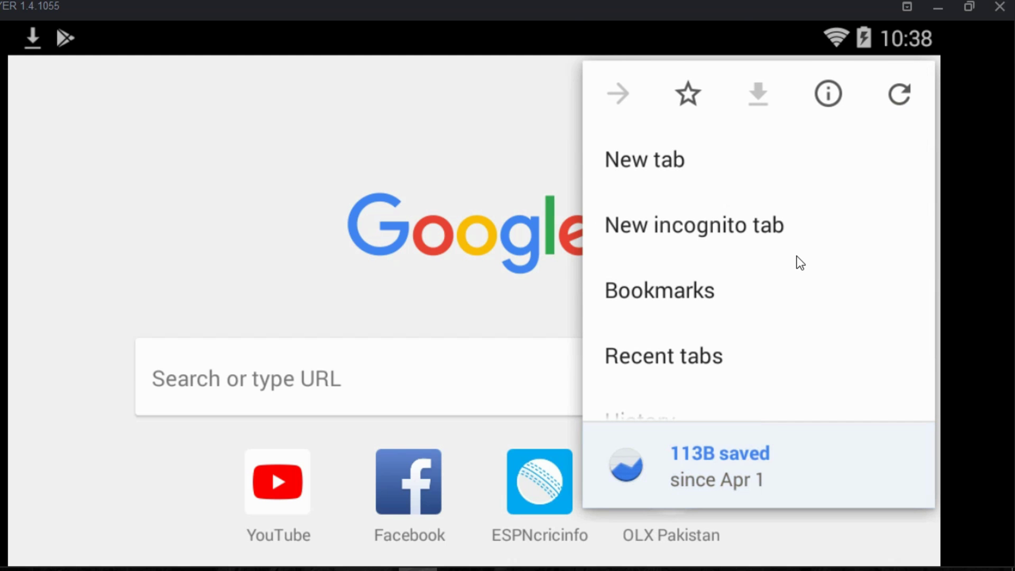
scroll(797, 262, "down", 2)
scroll(797, 262, "down", 1)
scroll(797, 261, "down", 1)
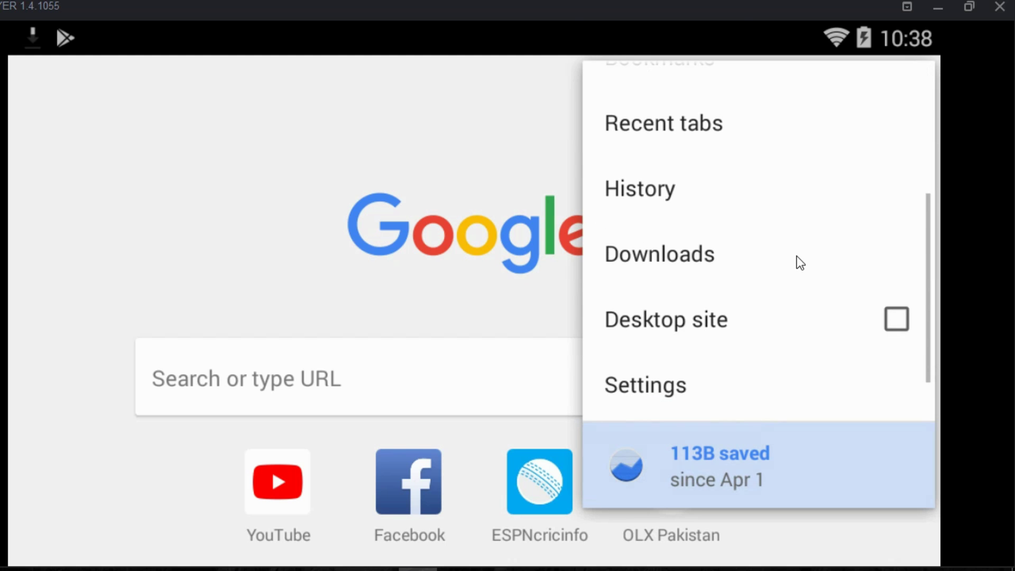
scroll(764, 280, "down", 1)
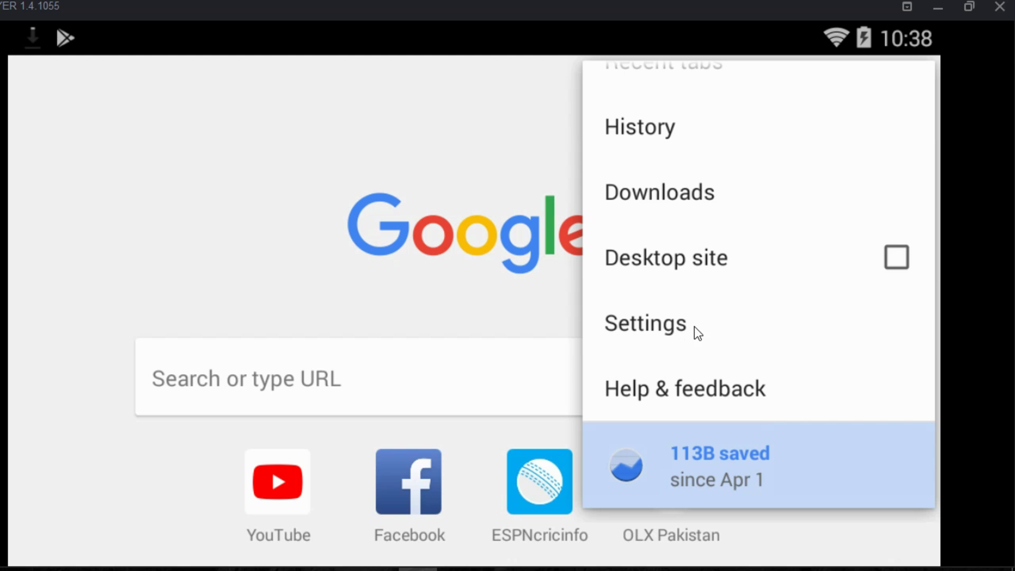
left_click(663, 320)
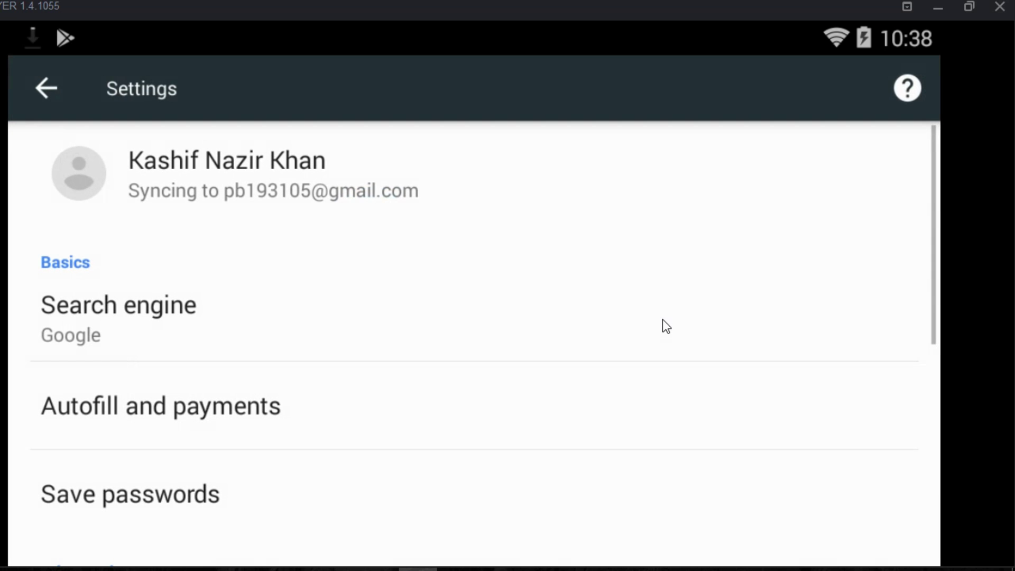
scroll(662, 320, "down", 3)
scroll(662, 319, "down", 2)
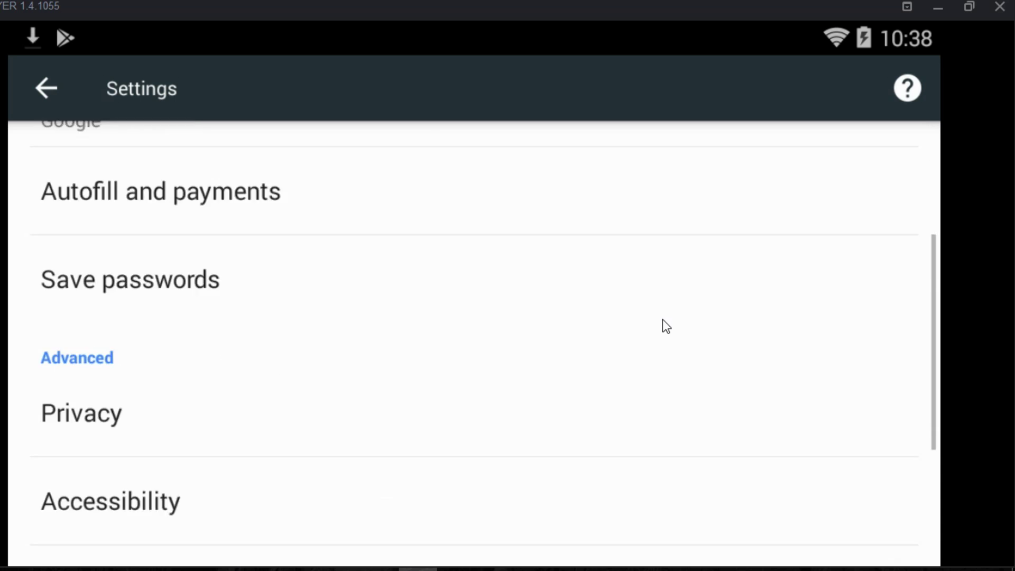
scroll(662, 320, "down", 3)
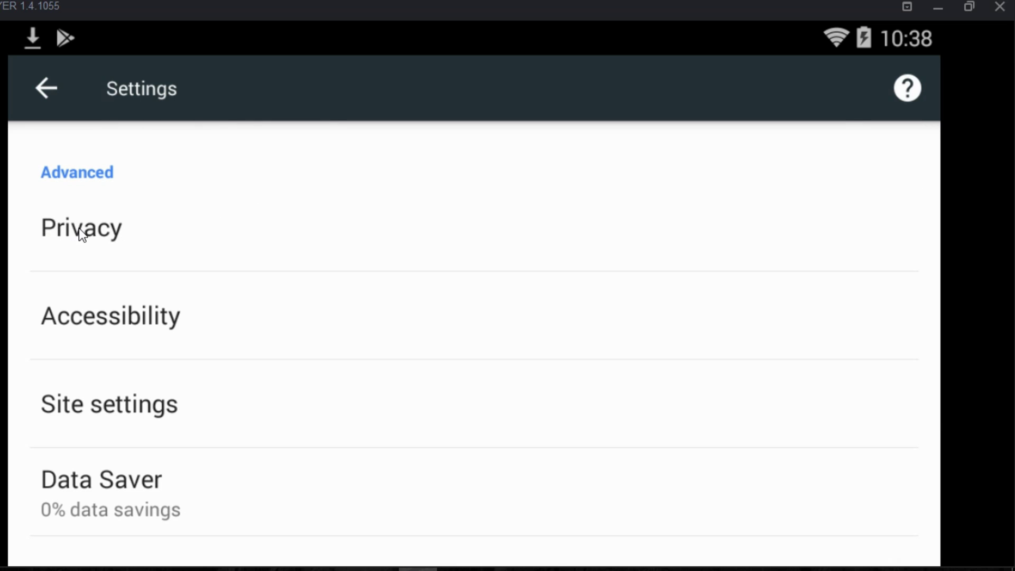
From Privacy, clear All time browsing data on the Advanced tab, confirming for all sites
left_click(585, 243)
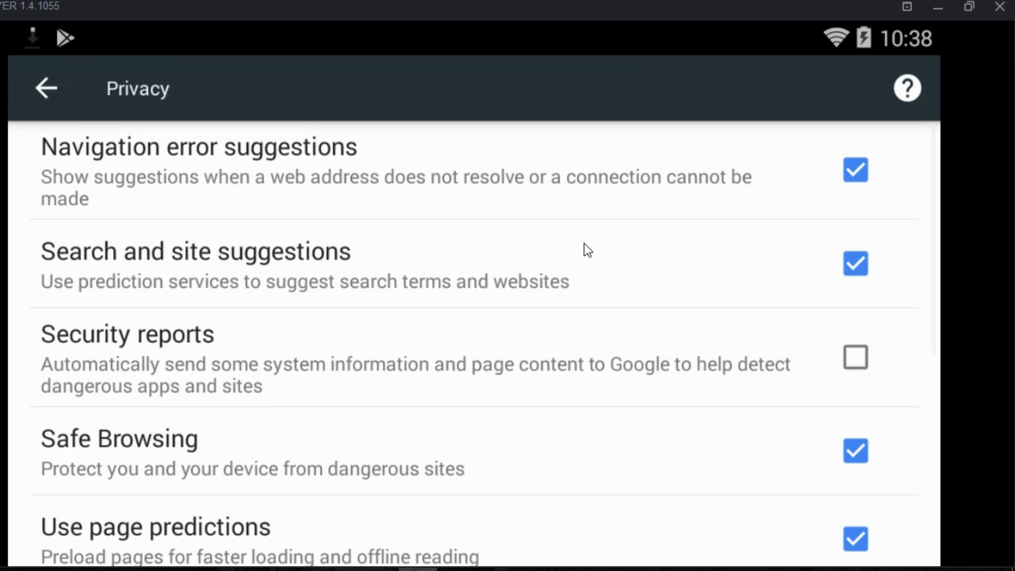
scroll(584, 244, "down", 3)
scroll(585, 244, "down", 2)
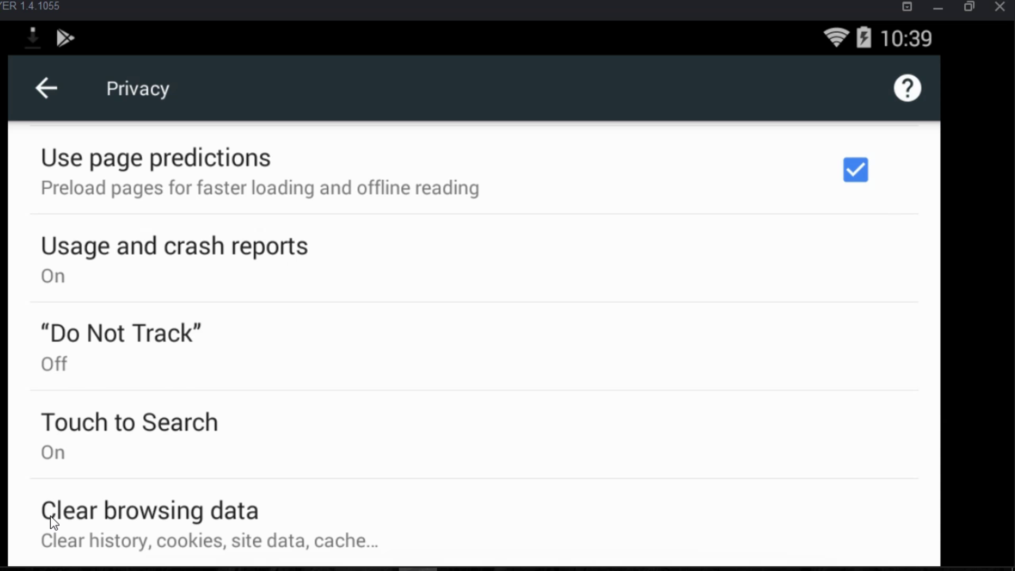
left_click(201, 518)
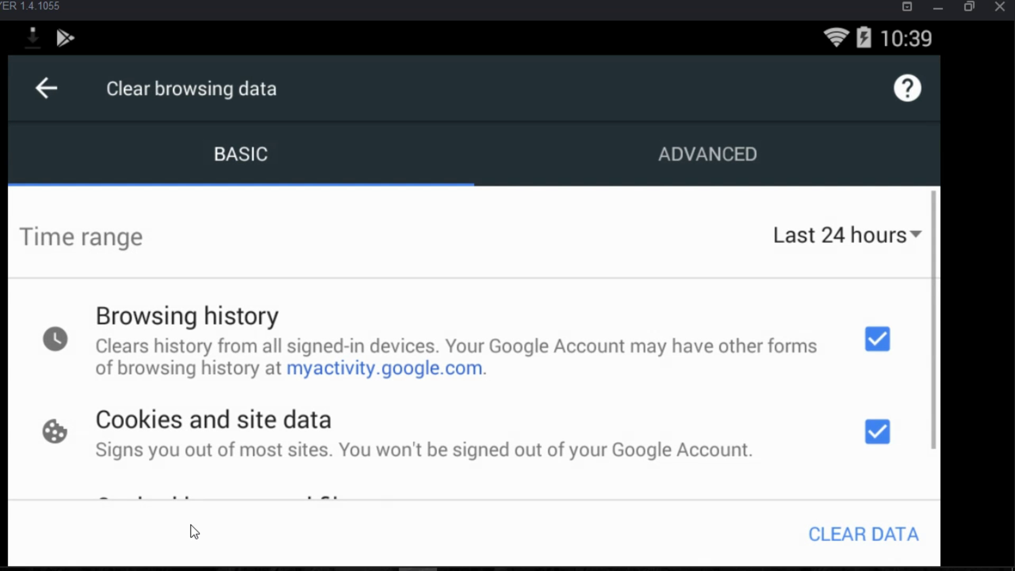
left_click(671, 169)
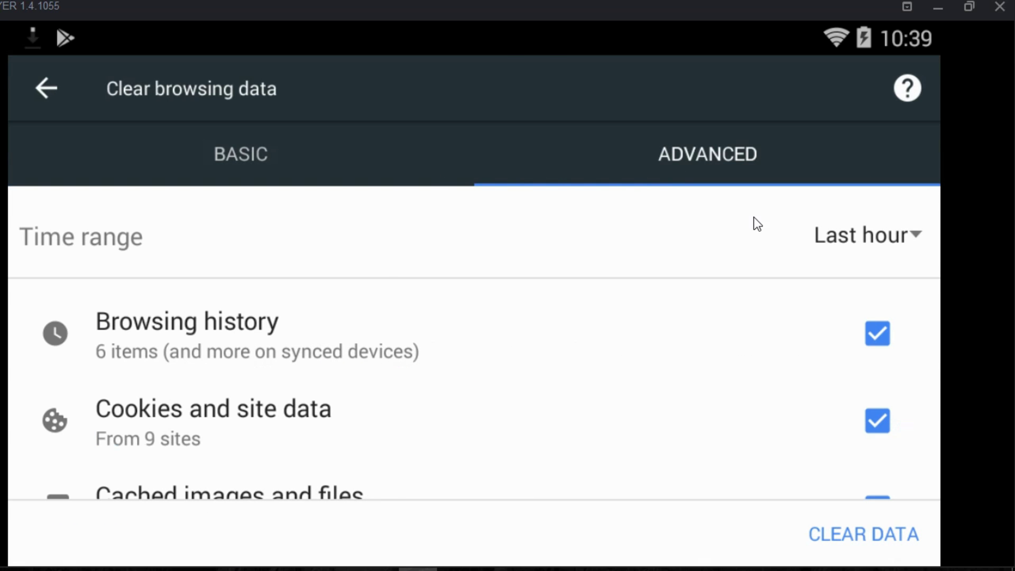
scroll(413, 358, "down", 3)
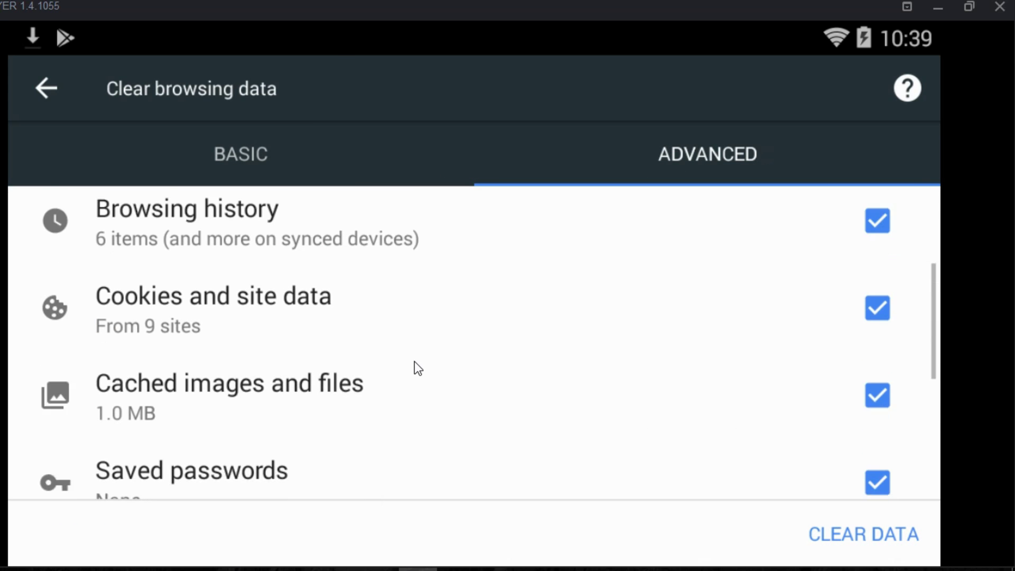
scroll(553, 357, "up", 3)
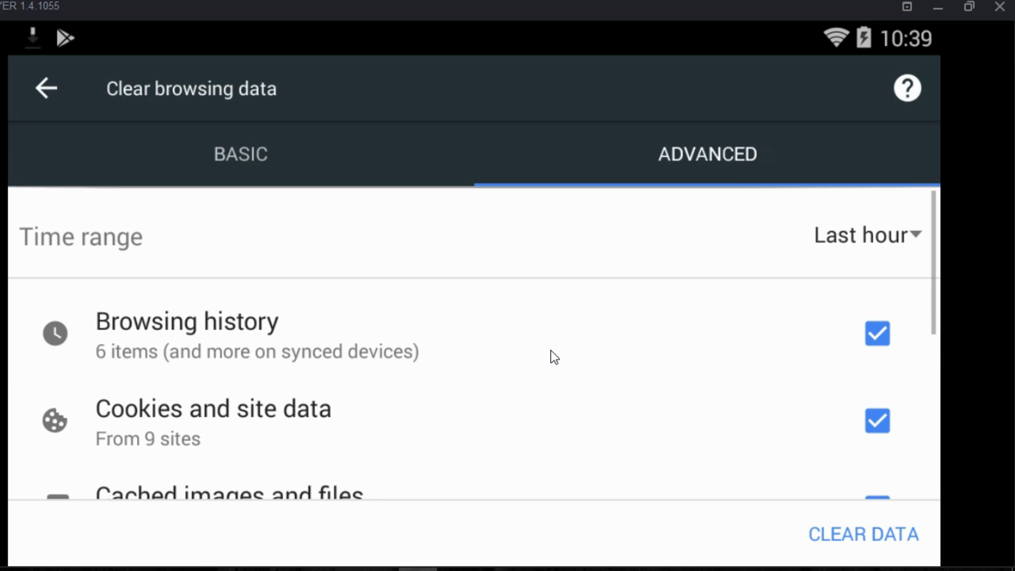
left_click(845, 231)
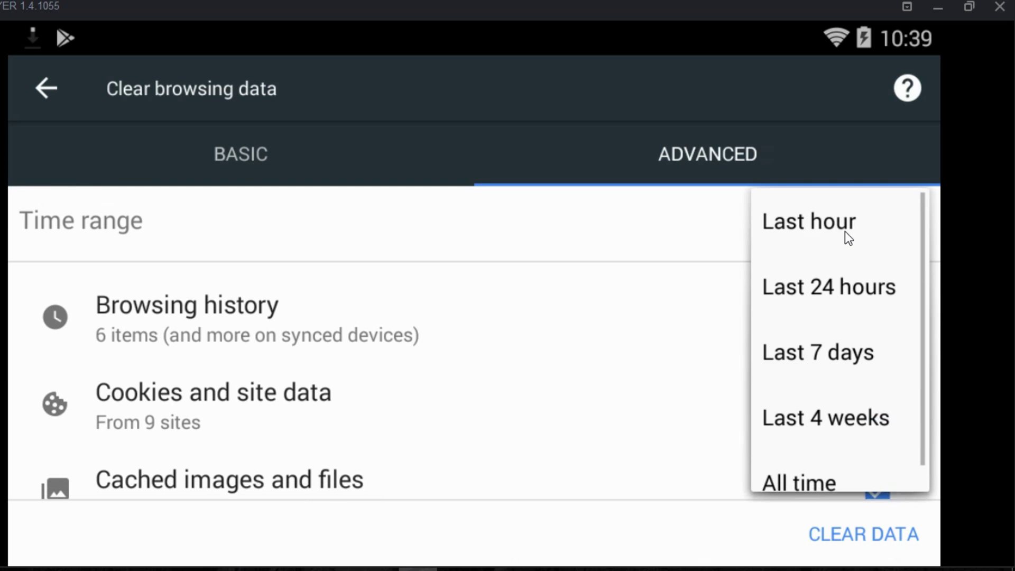
left_click(820, 479)
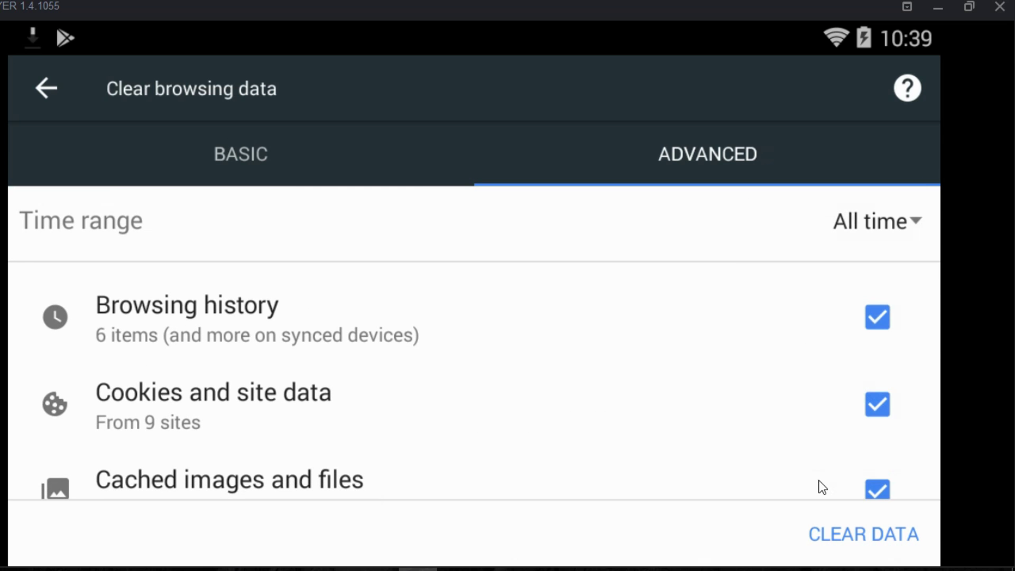
left_click(857, 533)
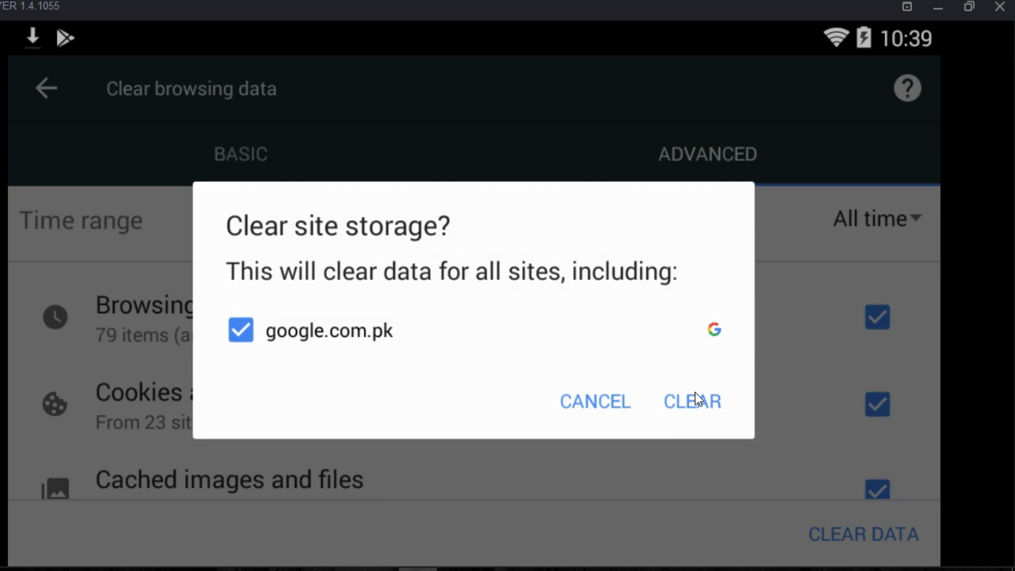
left_click(696, 401)
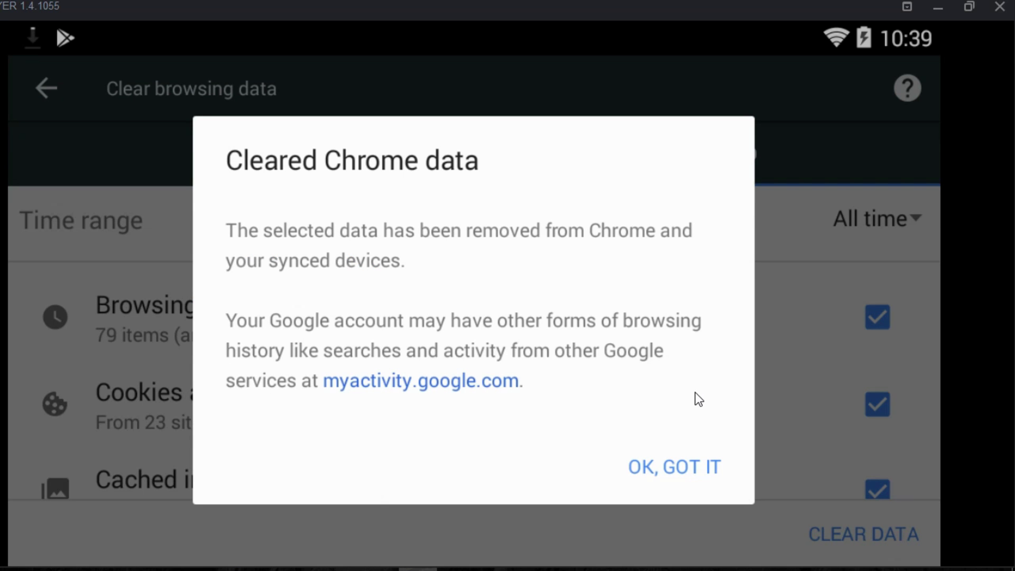
left_click(674, 472)
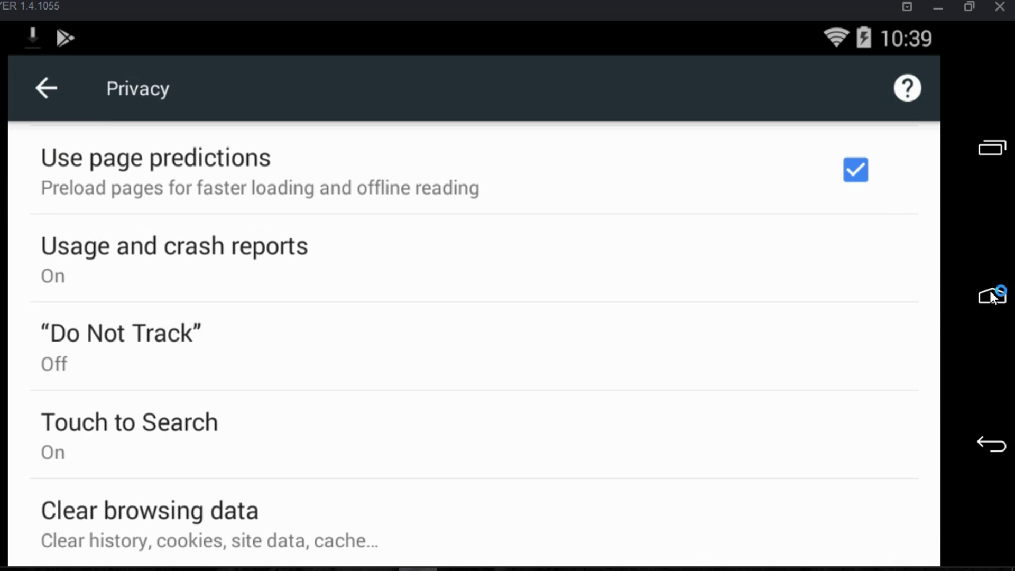
Go to the home screen and start a Google Play search for chrome
left_click(992, 296)
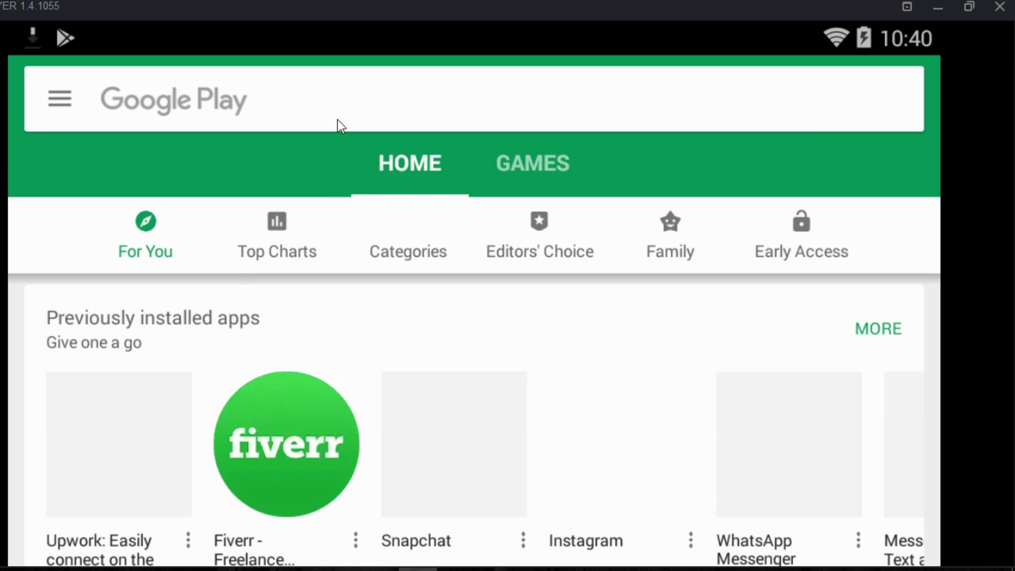
left_click(349, 84)
type("c")
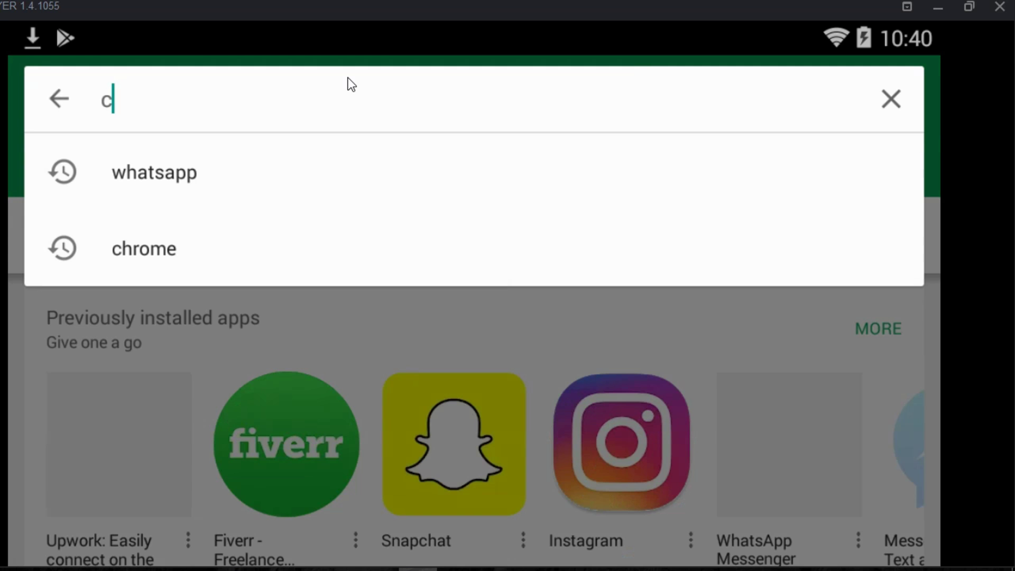
type("hrome")
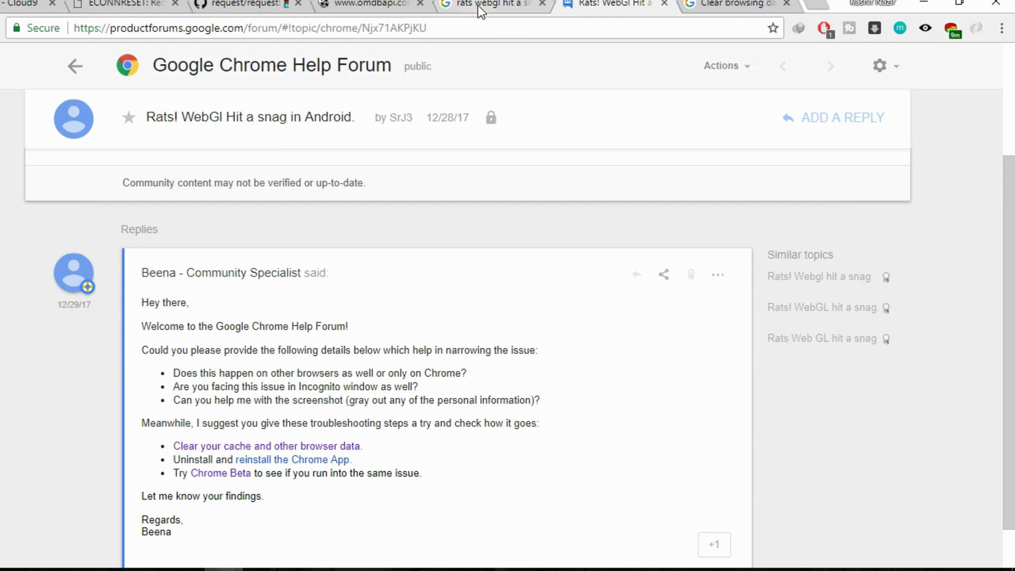
Select the WebGL forum thread's page address in the desktop browser
left_click(451, 26)
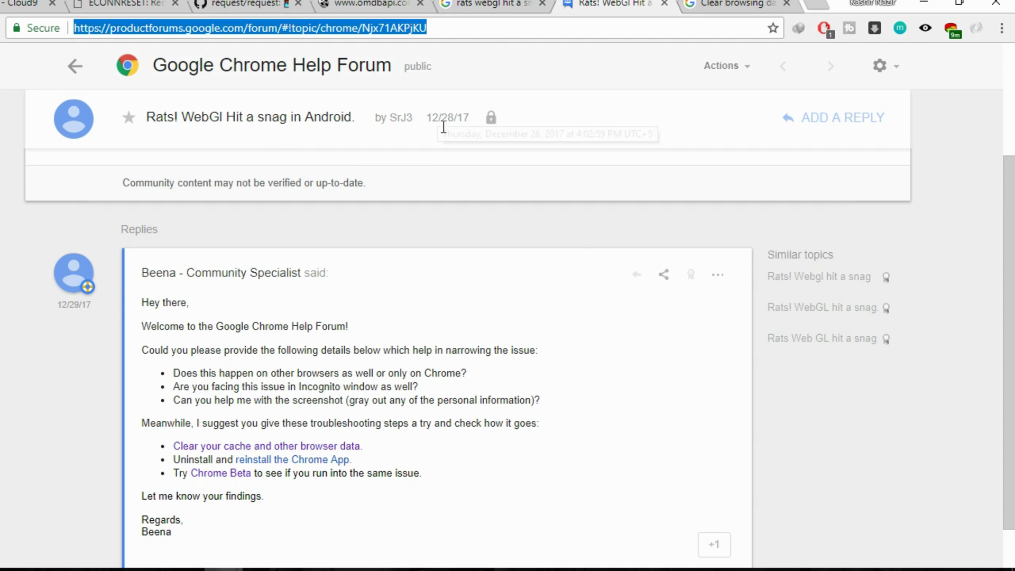